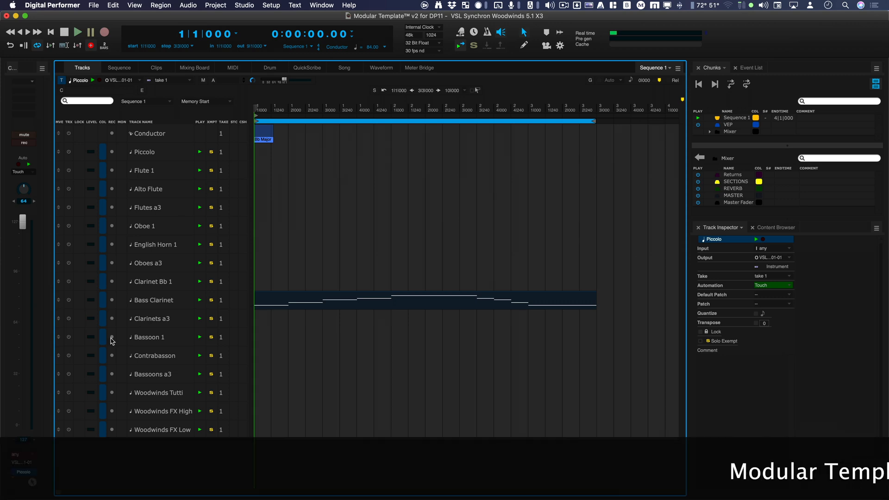
Select the Bass Clarinet track in the woodwinds template's Tracks window
click(153, 300)
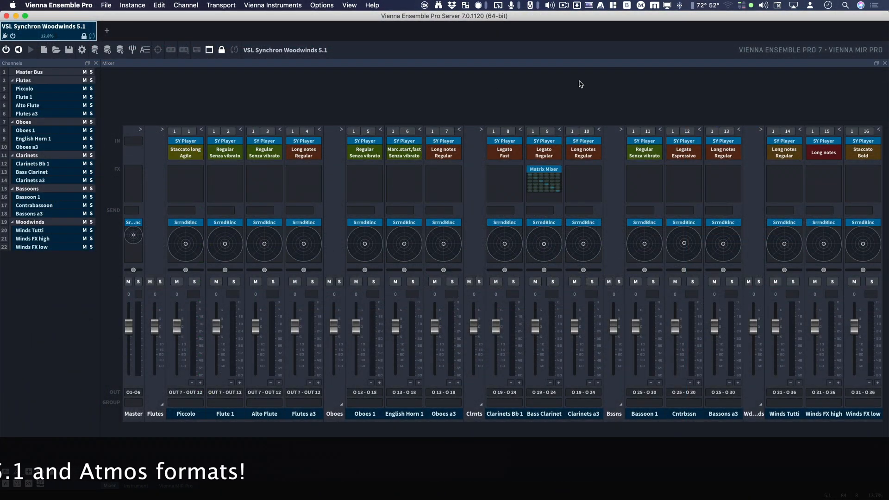
Bring up the Bass Clarinet channel's Synchron Player and glance at its mix preset list without changing it
click(547, 416)
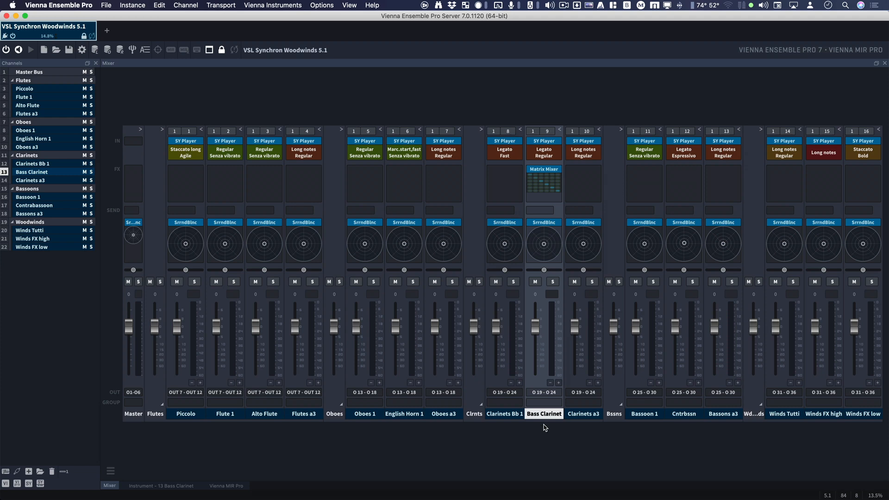
click(544, 427)
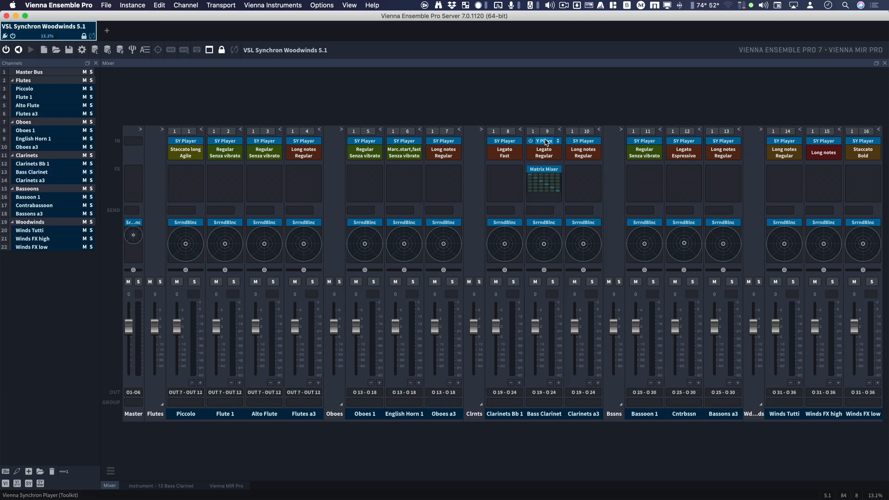
double_click(545, 142)
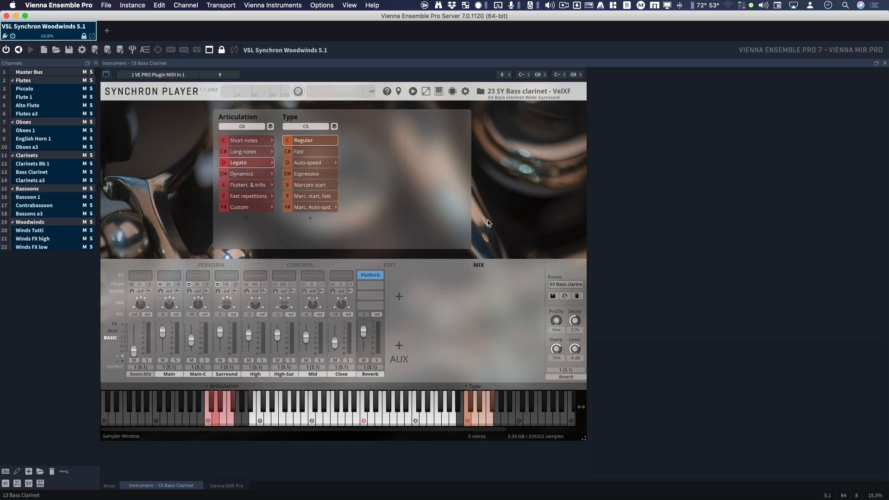
click(556, 285)
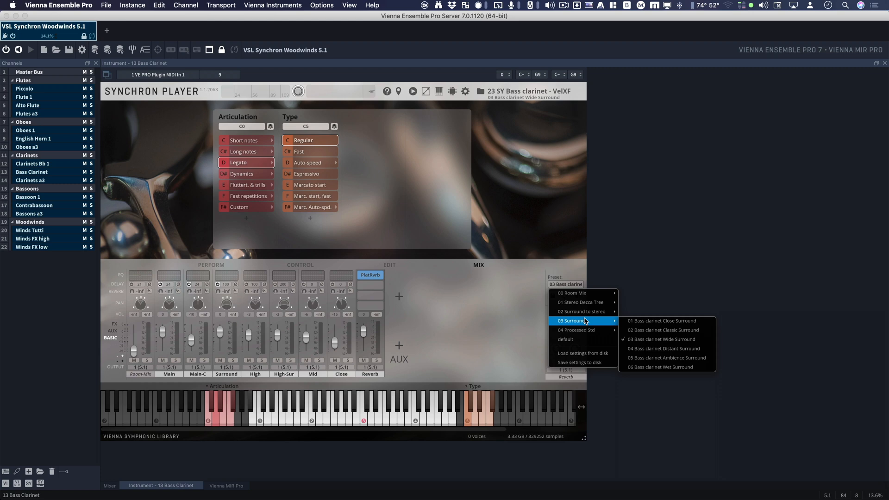
click(520, 287)
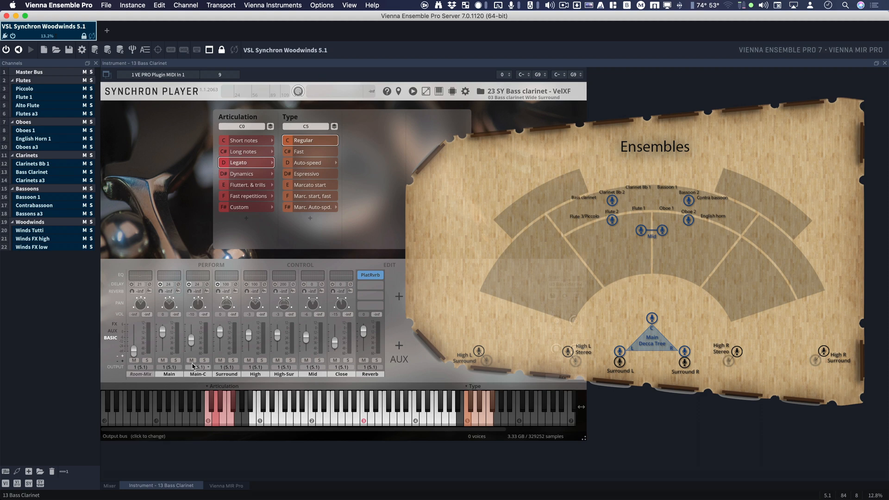
double_click(198, 305)
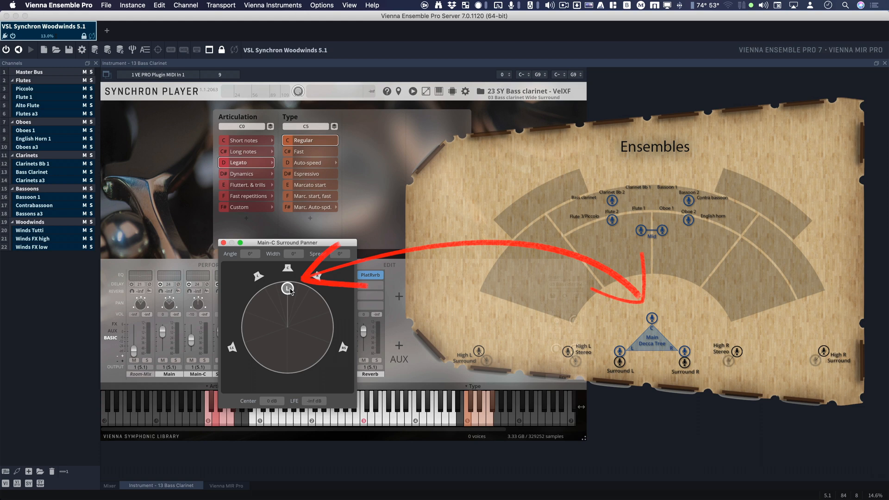
click(223, 243)
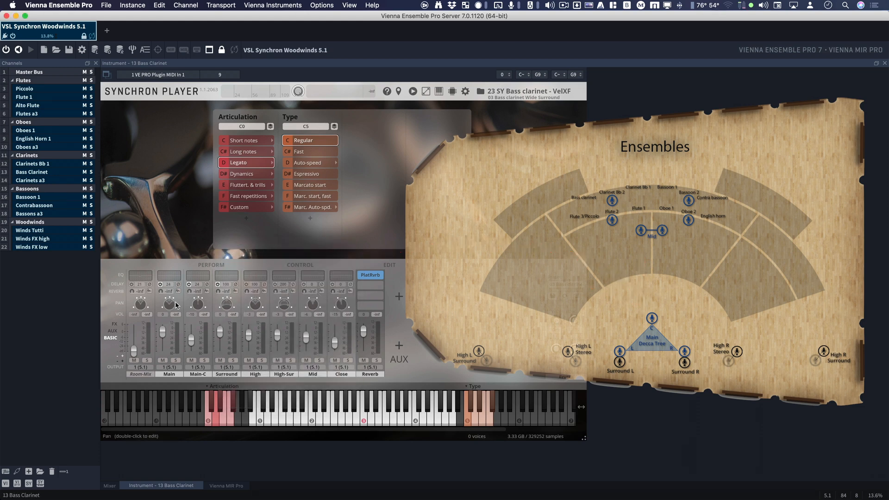
double_click(169, 305)
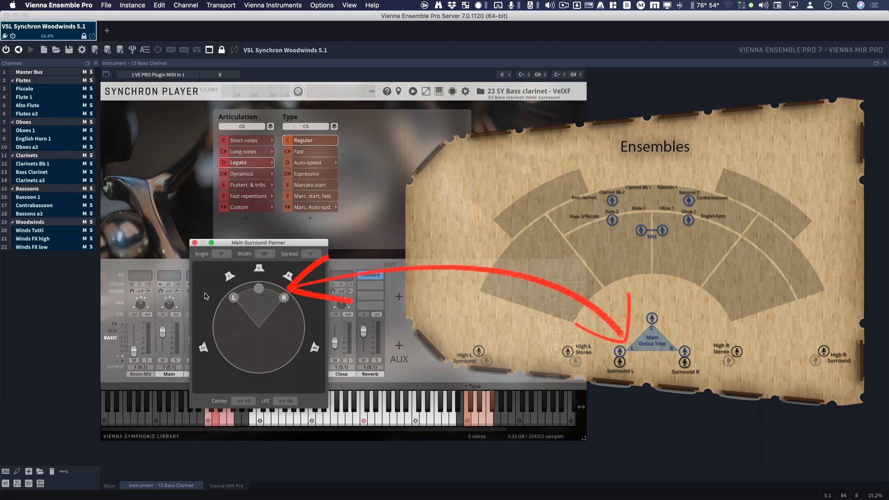
click(196, 244)
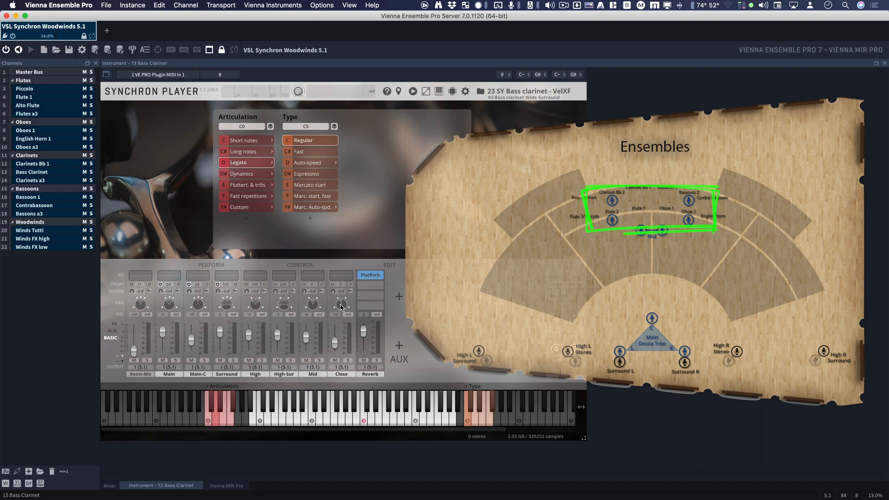
double_click(341, 307)
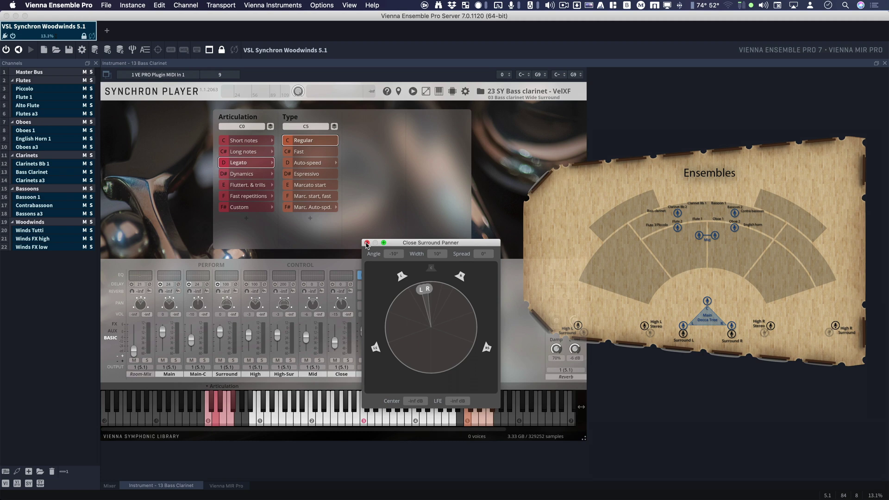
click(367, 245)
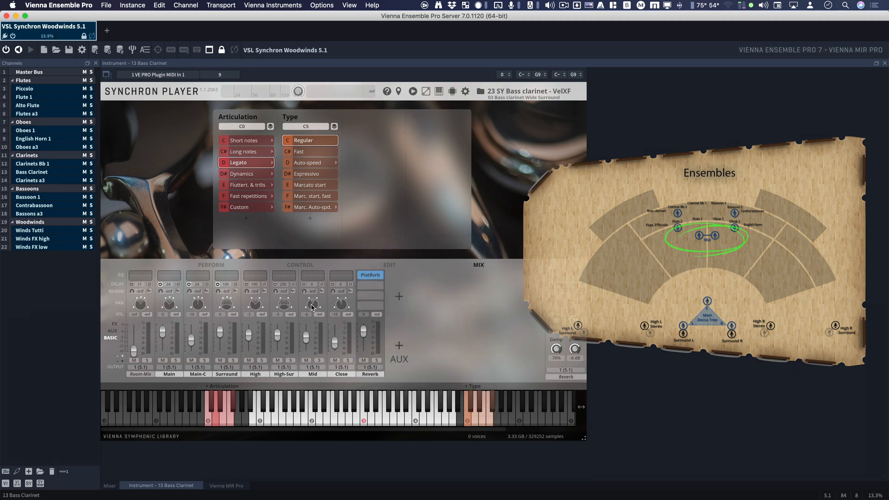
double_click(313, 307)
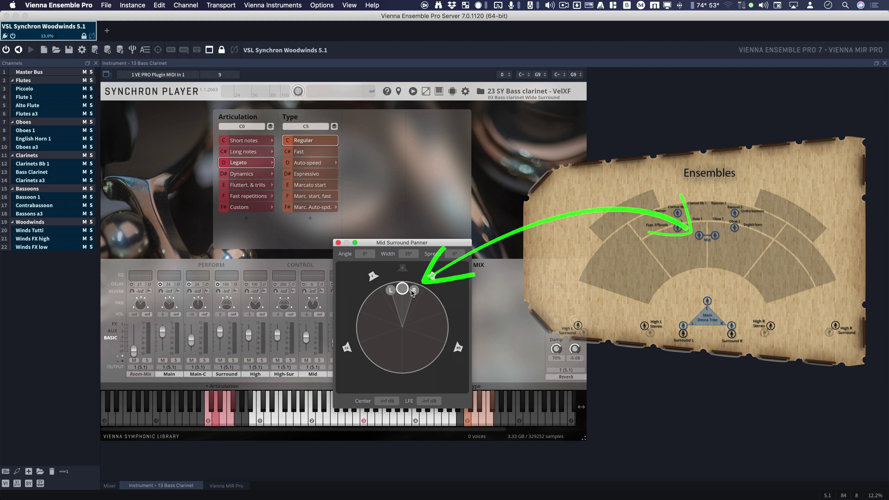
click(339, 244)
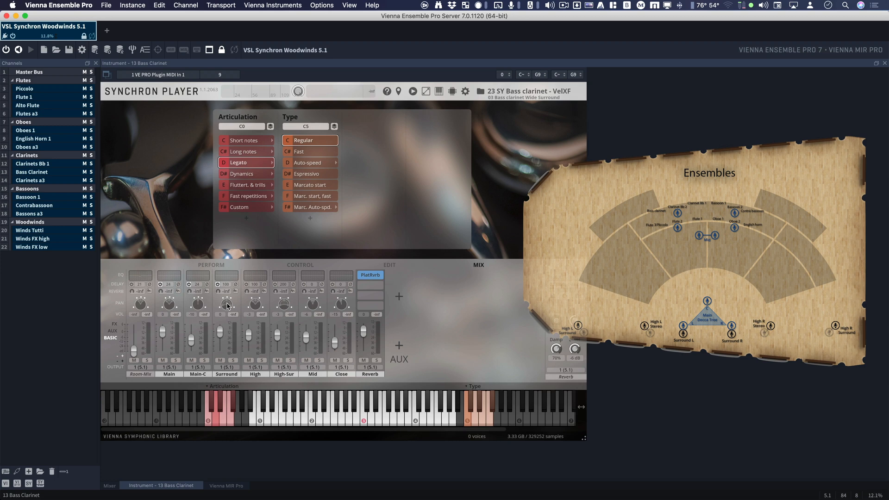
double_click(227, 305)
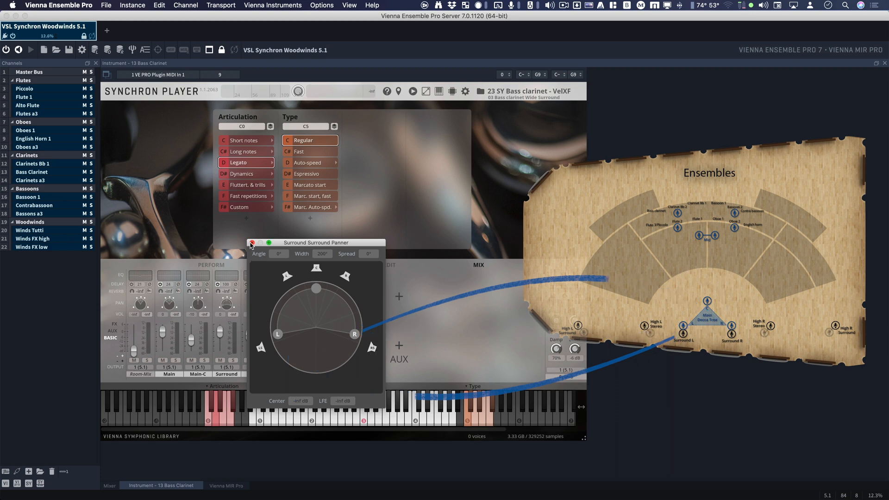
click(228, 259)
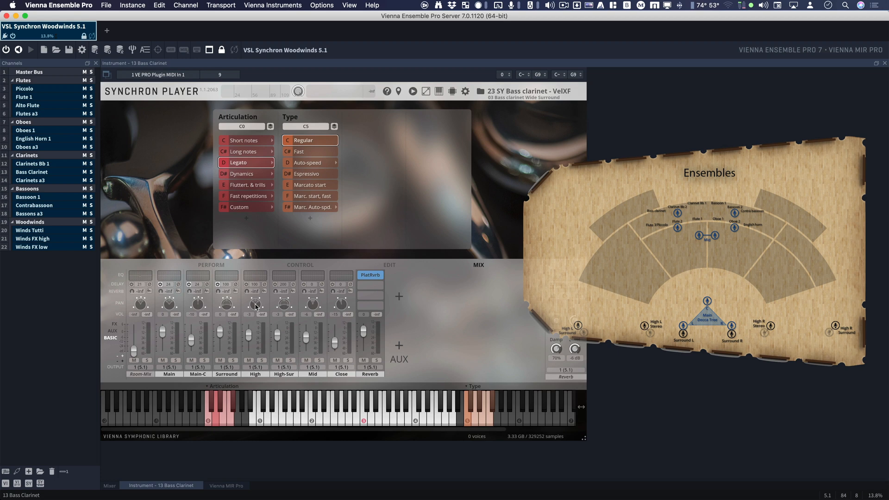
double_click(256, 306)
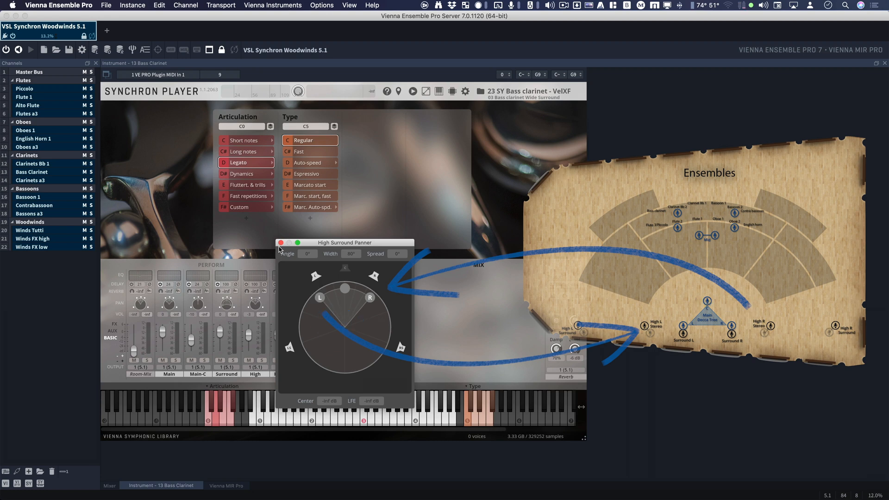
click(282, 243)
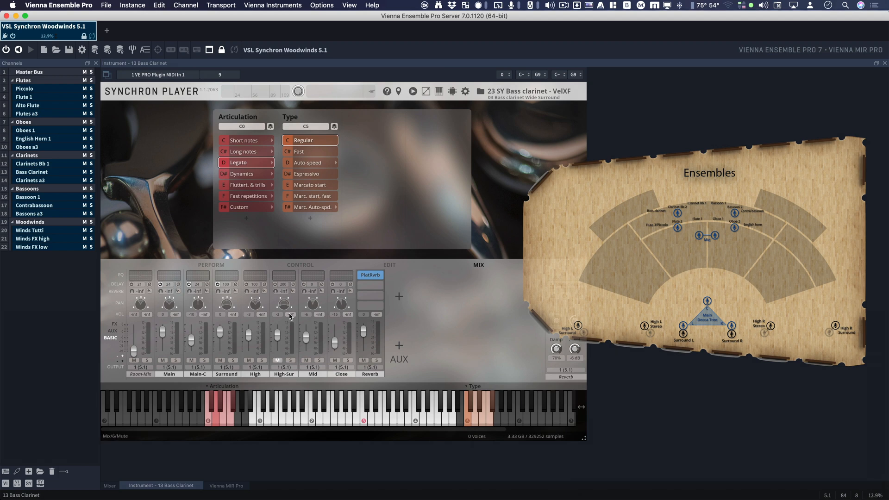
double_click(285, 305)
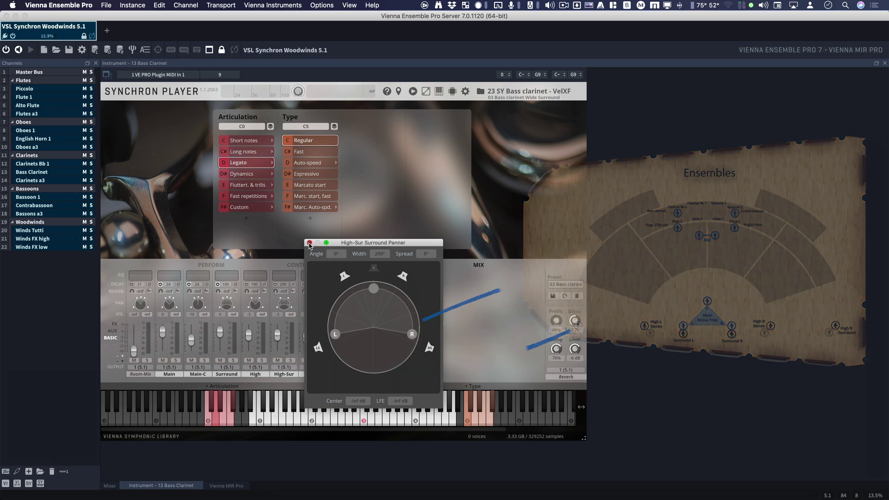
click(310, 244)
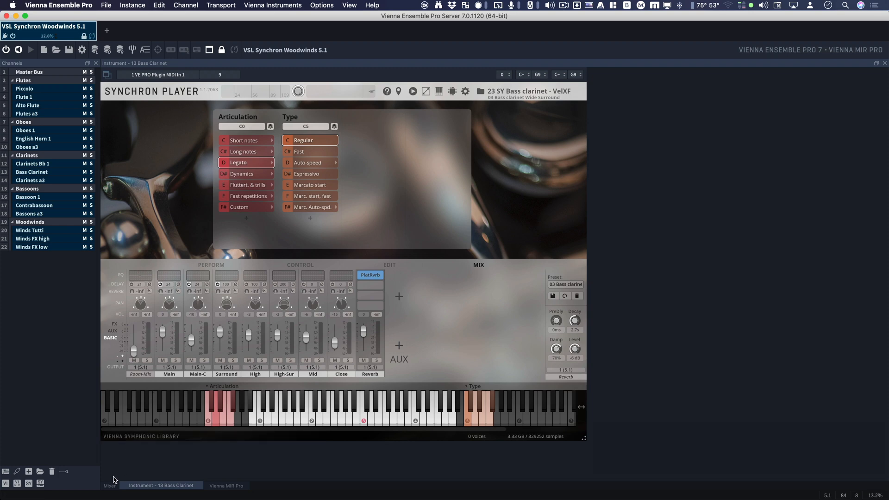
Return from the Synchron Player to VEP's full woodwinds channel mixer
click(109, 485)
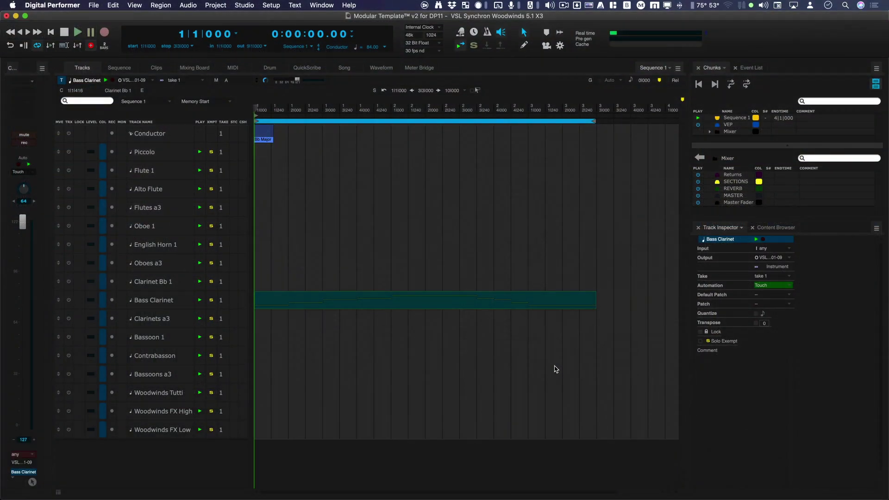
click(555, 369)
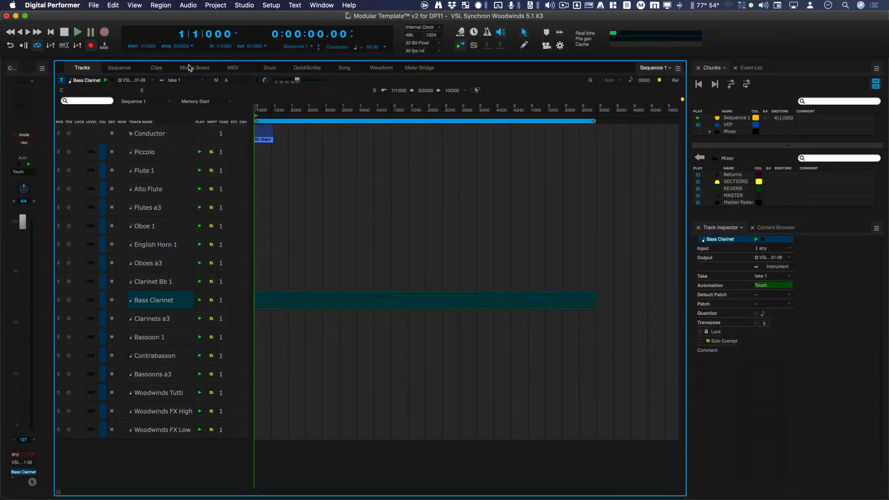
click(194, 68)
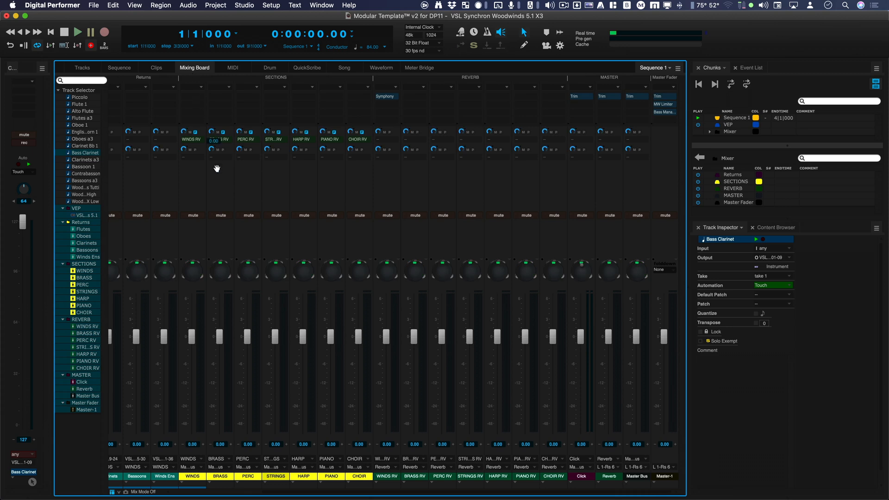
scroll(216, 173, left, 3)
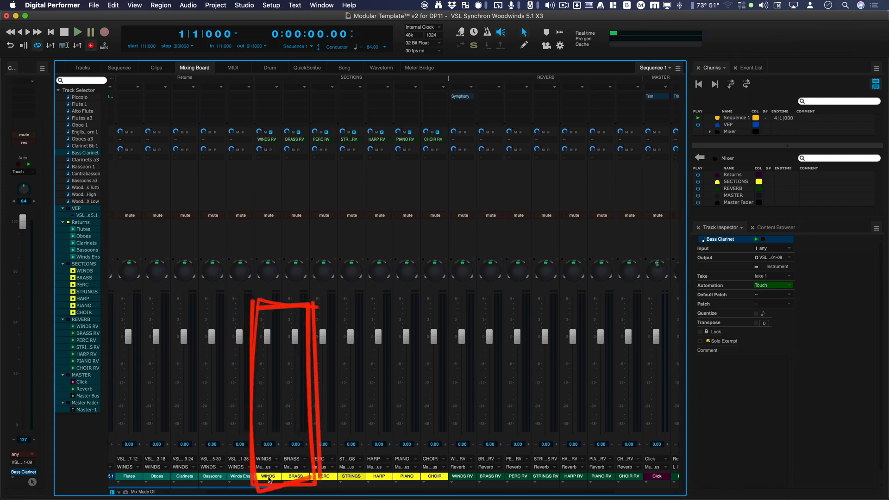
scroll(277, 477, left, 2)
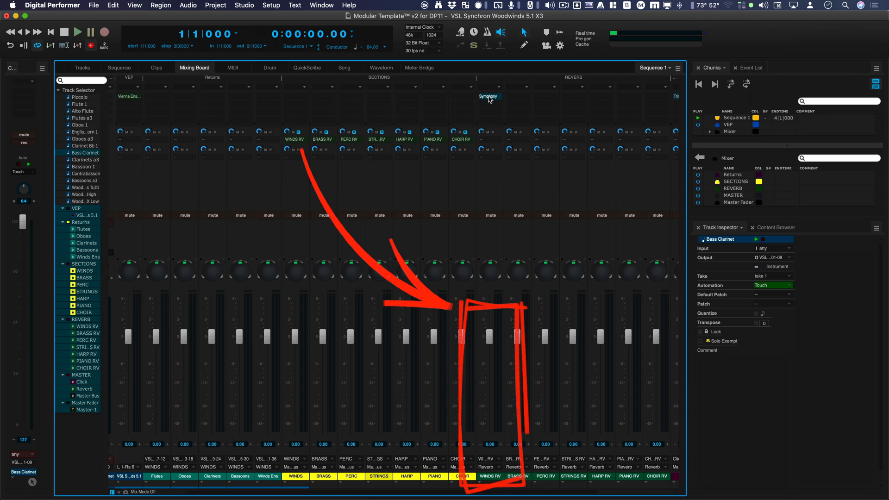
double_click(489, 96)
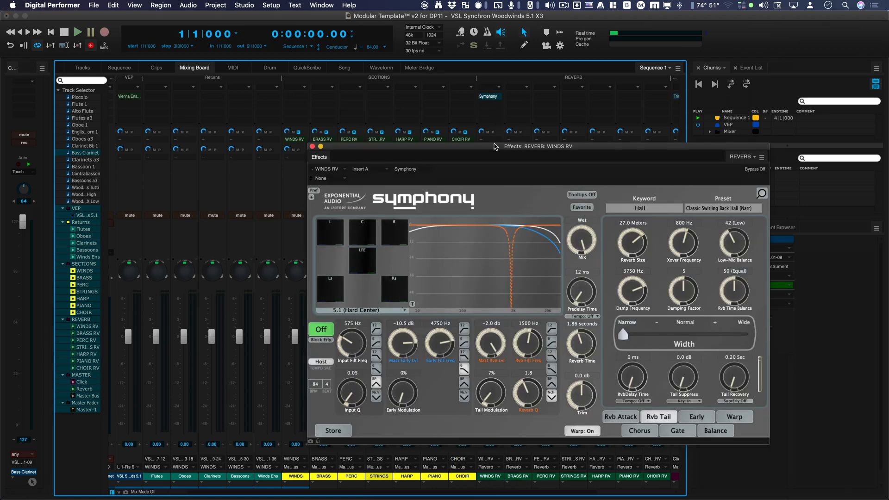
drag(497, 147, 446, 129)
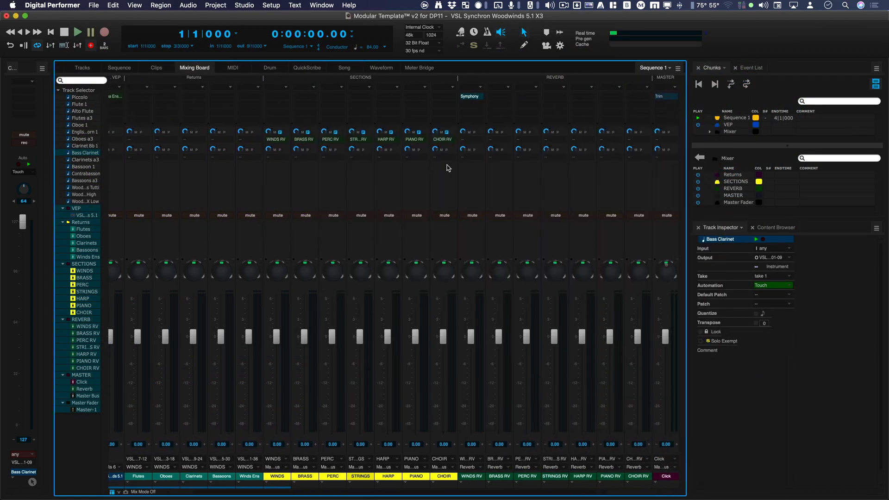
scroll(447, 167, right, 5)
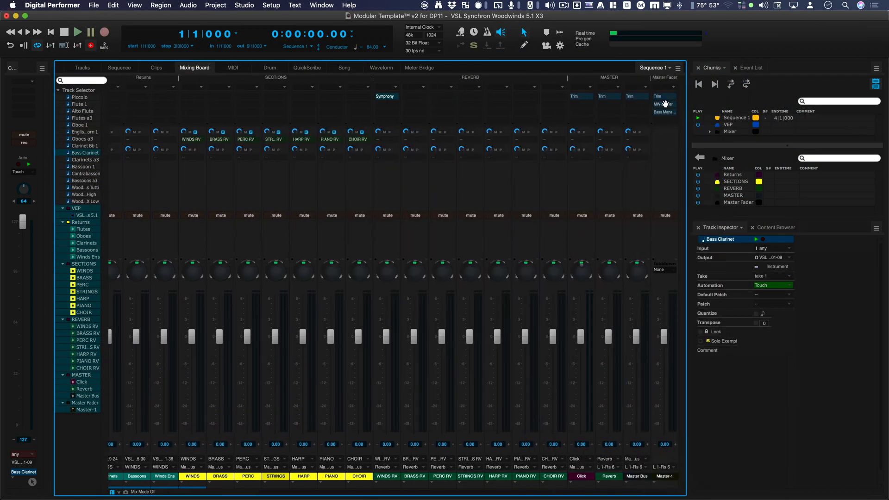
Inspect the MW Limiter and Bass Manager inserts on the Master Fader without changing them
double_click(663, 104)
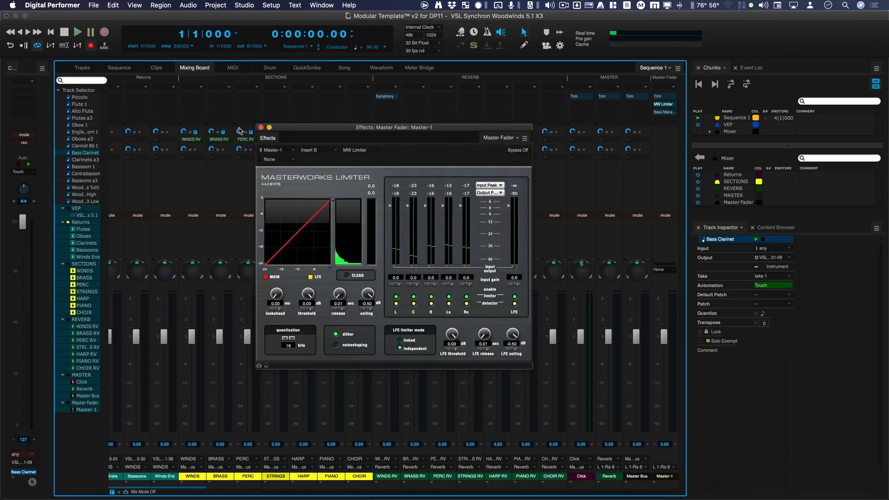
click(261, 129)
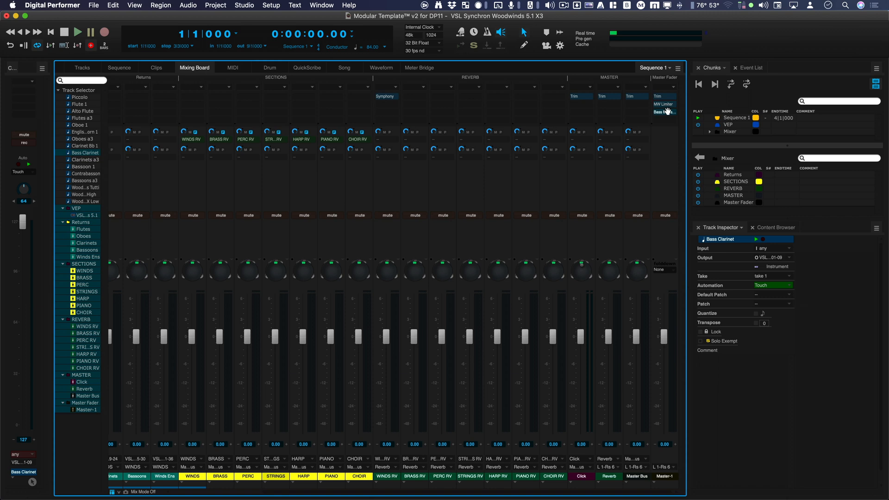
double_click(663, 112)
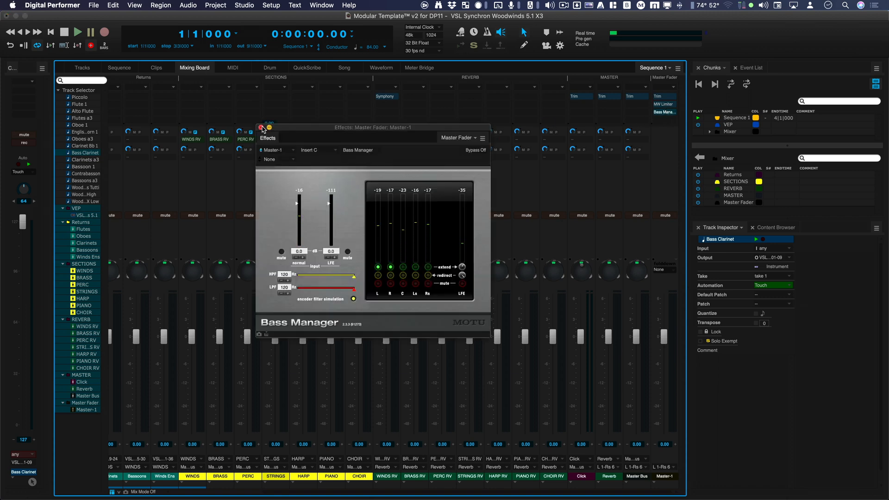
click(263, 129)
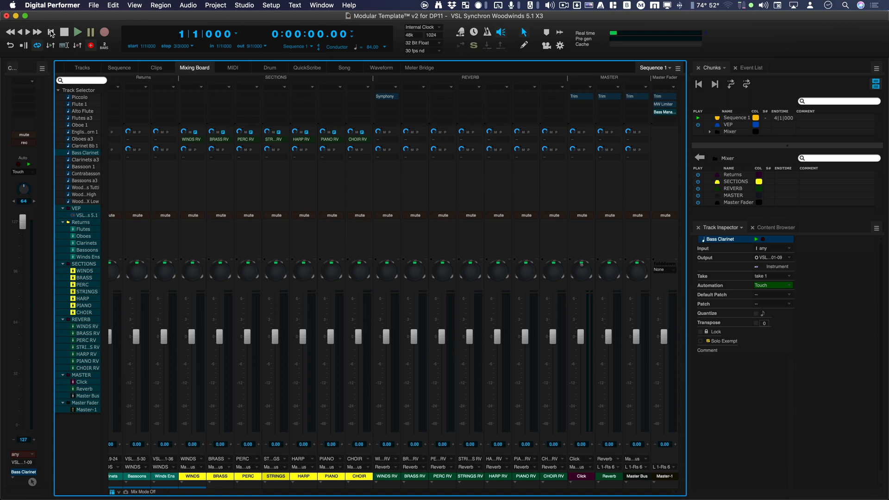
Show the track overview, reveal the Bass Clarinet region's notes and start playback
click(83, 68)
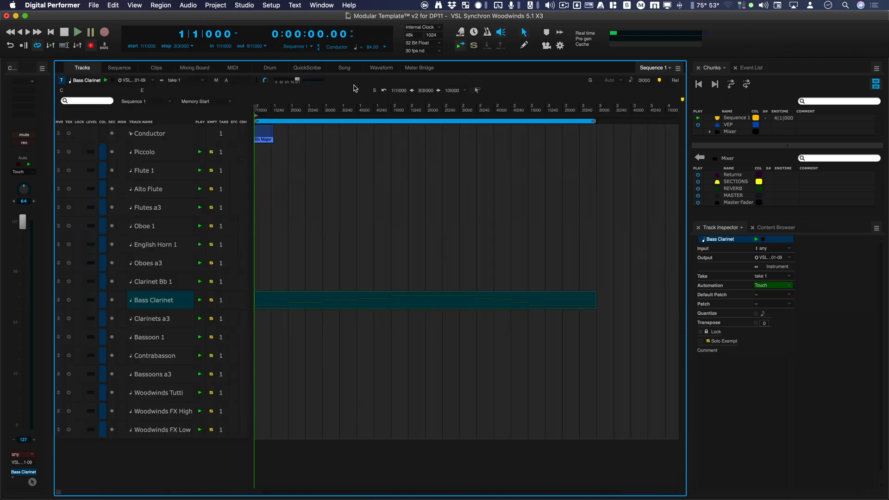
click(439, 445)
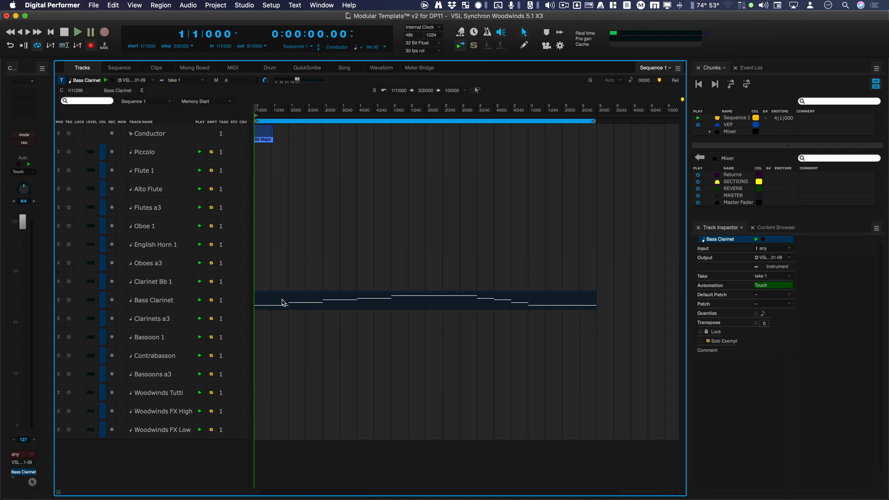
key(space)
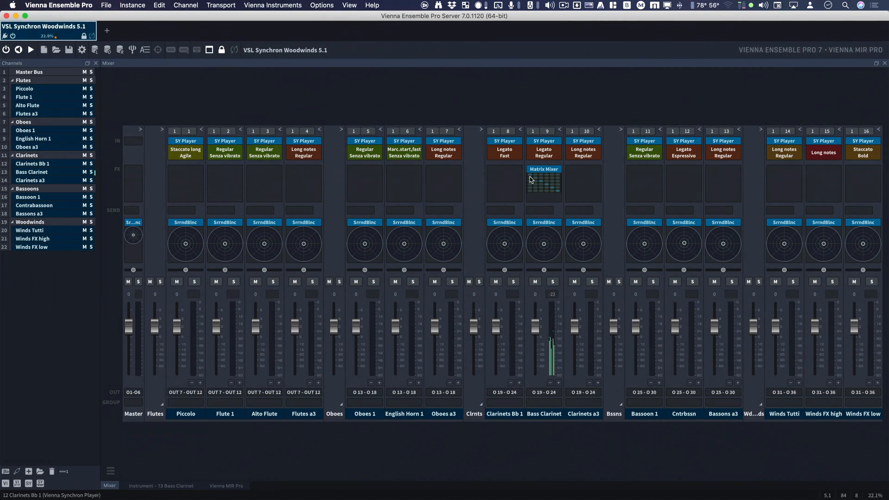
Watch the Bass Clarinet's Synchron Player during playback, then return to the VEP channel mixer
double_click(550, 144)
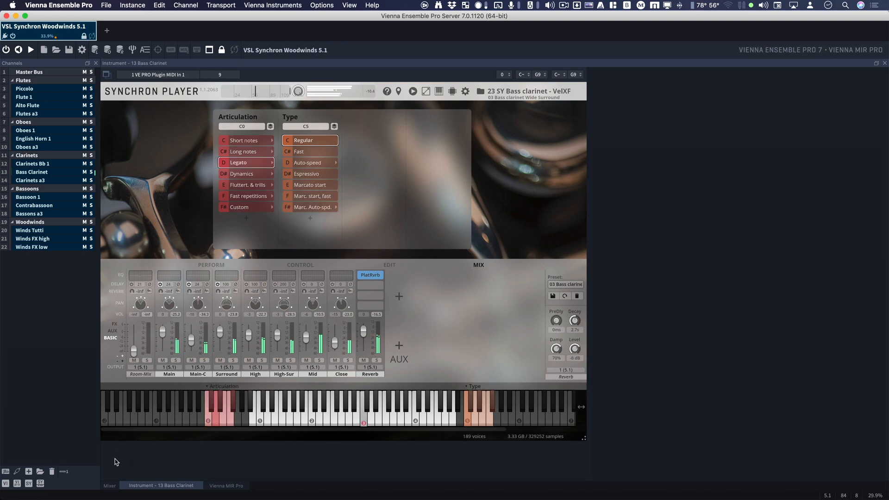
click(109, 485)
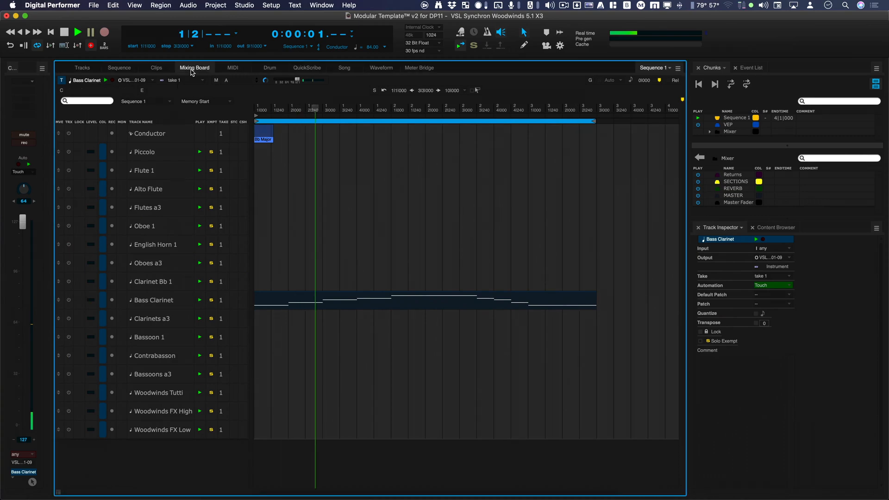
Watch WINDS and reverb levels on the Mixing Board, stop playback and return to the track overview
click(195, 68)
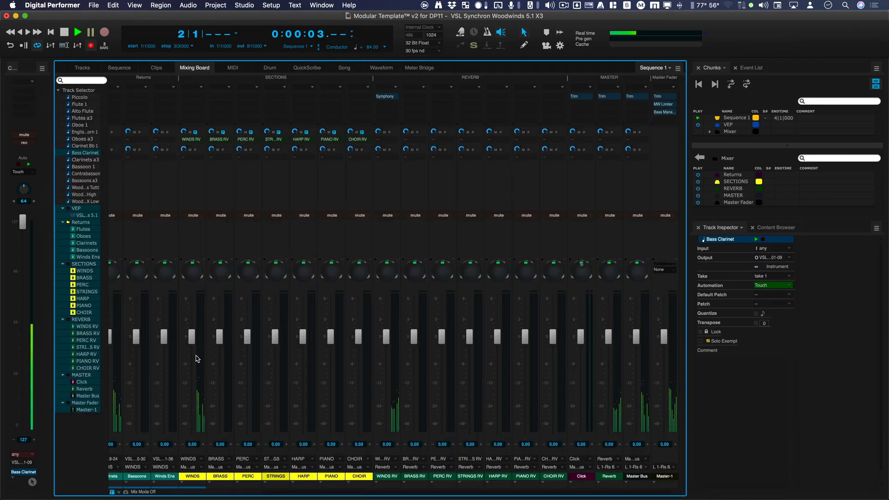
scroll(195, 375, left, 5)
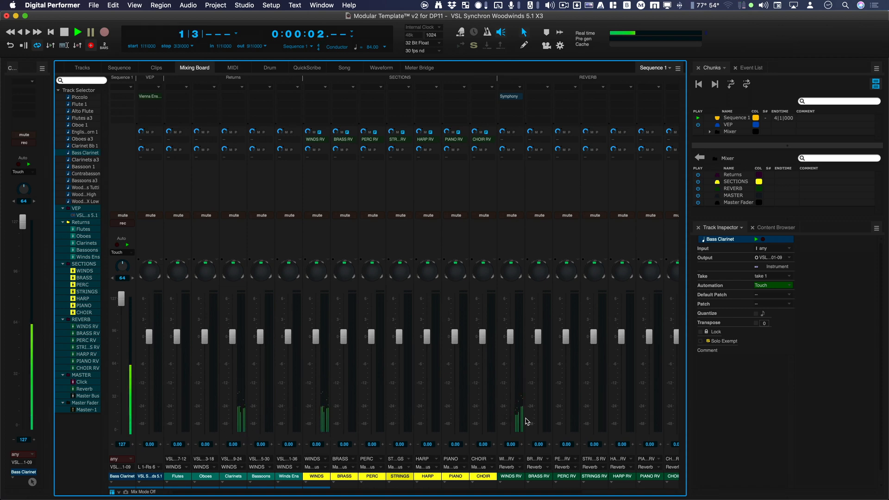
scroll(525, 422, right, 5)
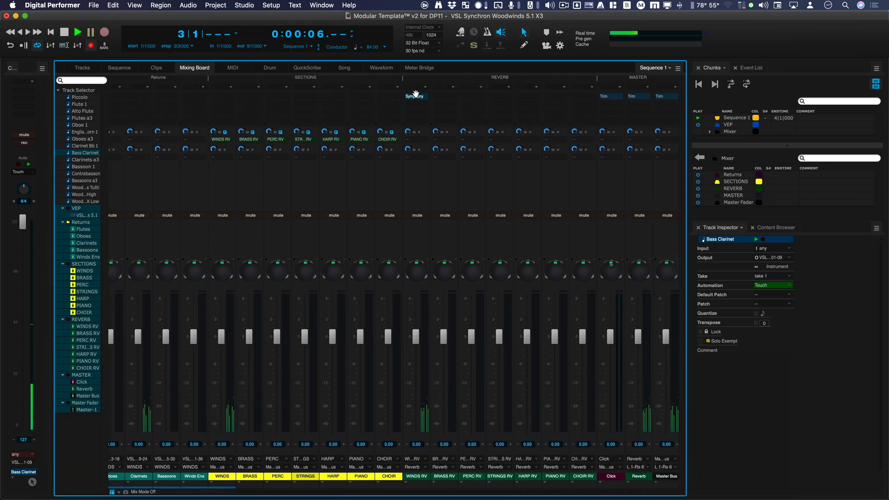
key(space)
key(shift+t)
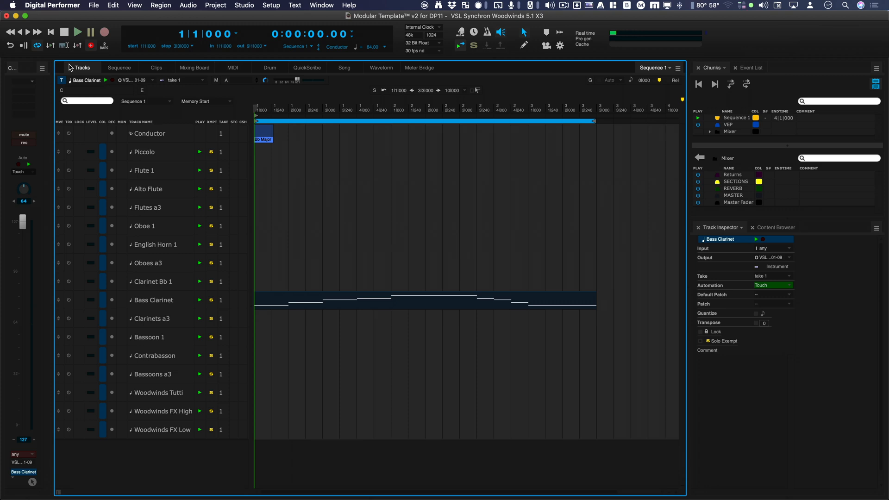
Select the whole sequence and set up Bounce to Disk with Tracks as source and a new file name
click(39, 49)
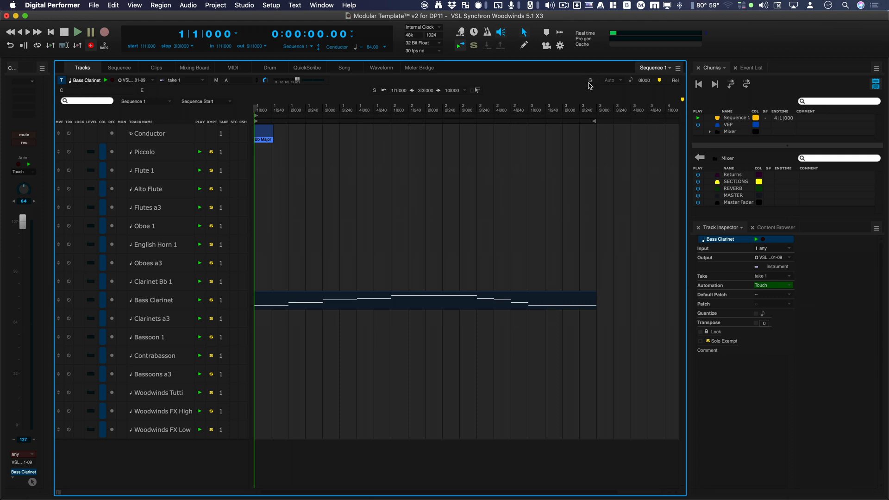
double_click(594, 111)
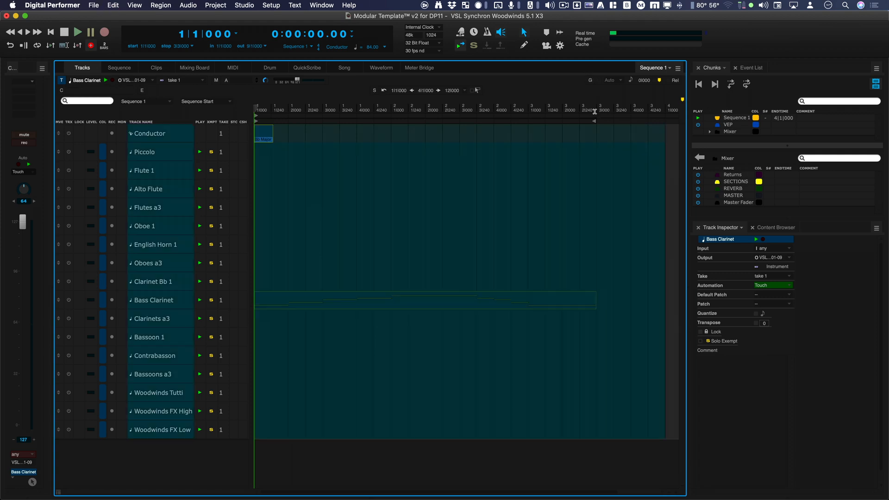
click(159, 299)
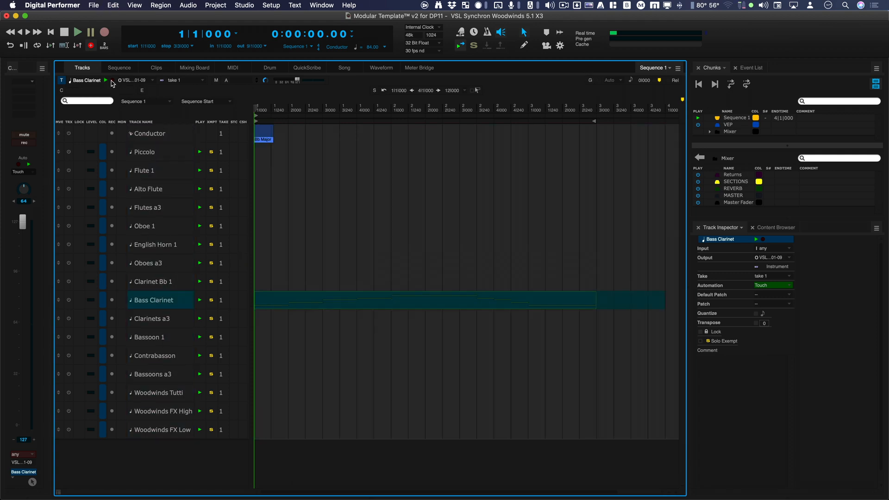
click(94, 6)
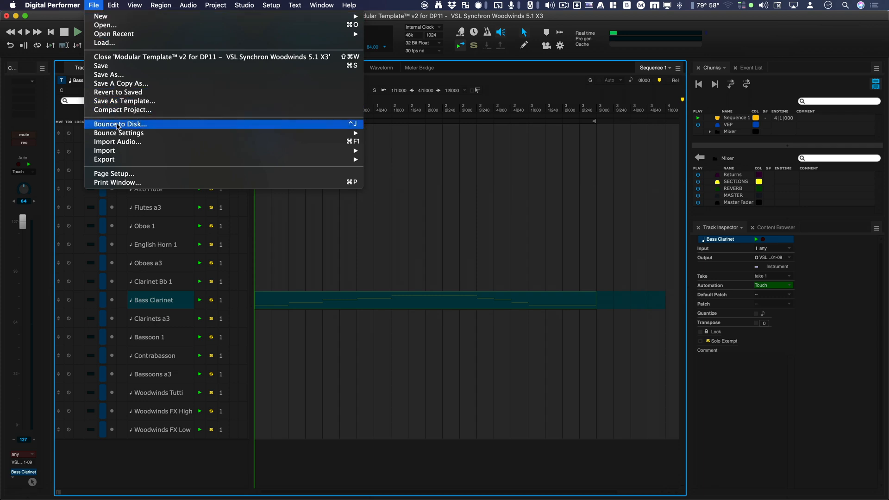
click(120, 124)
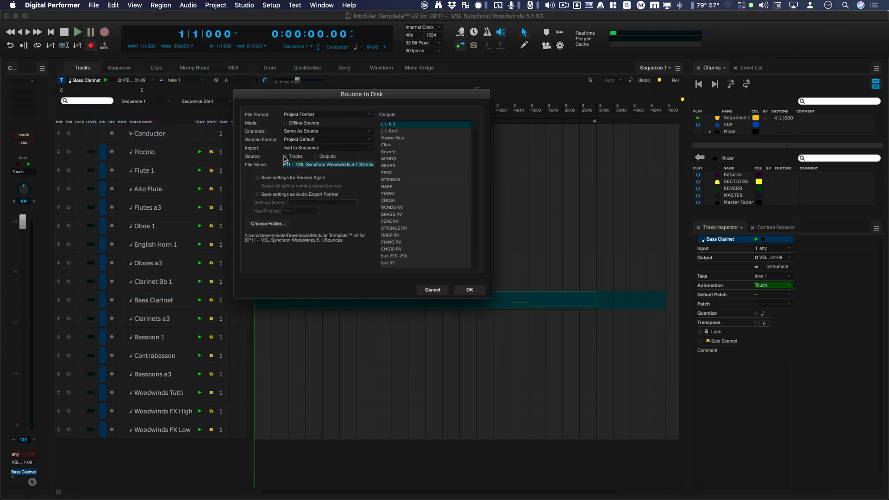
click(285, 157)
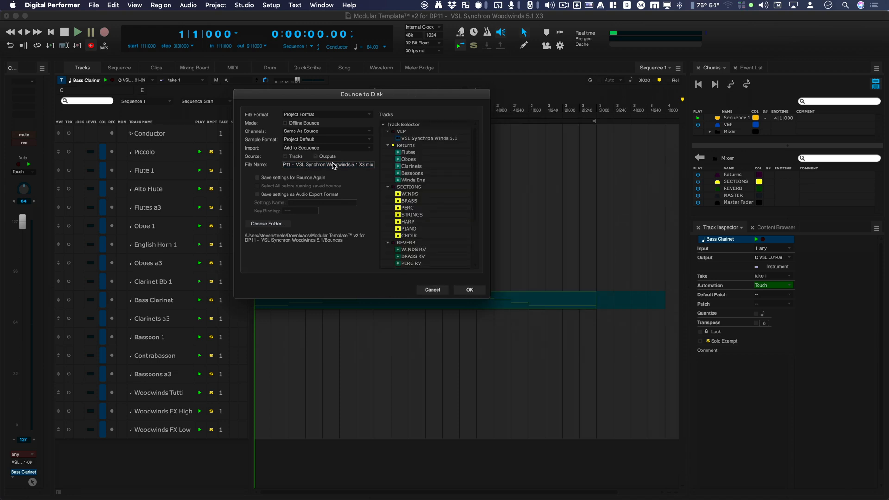
triple_click(332, 165)
text(4)
Choose WINDS, WINDS RV, Reverb and Master Bus in the Track Selector and run the bounce
click(431, 195)
scroll(431, 208, down, 2)
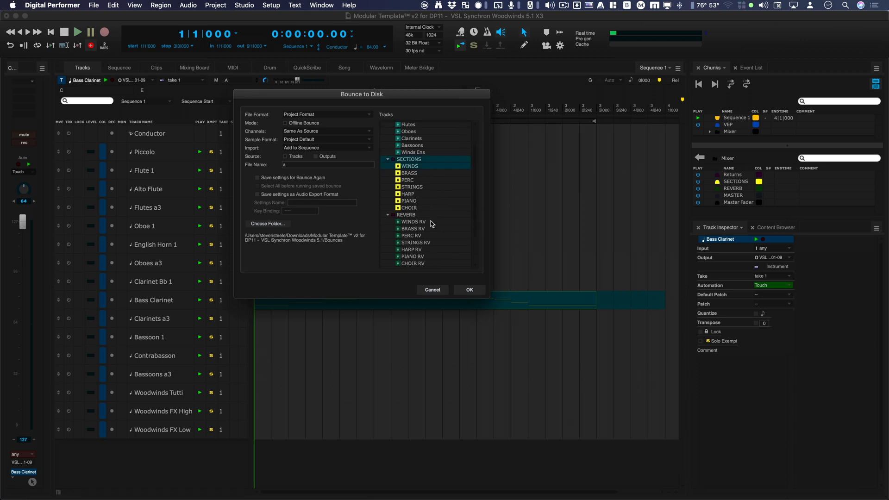
super+click(430, 222)
scroll(429, 222, down, 5)
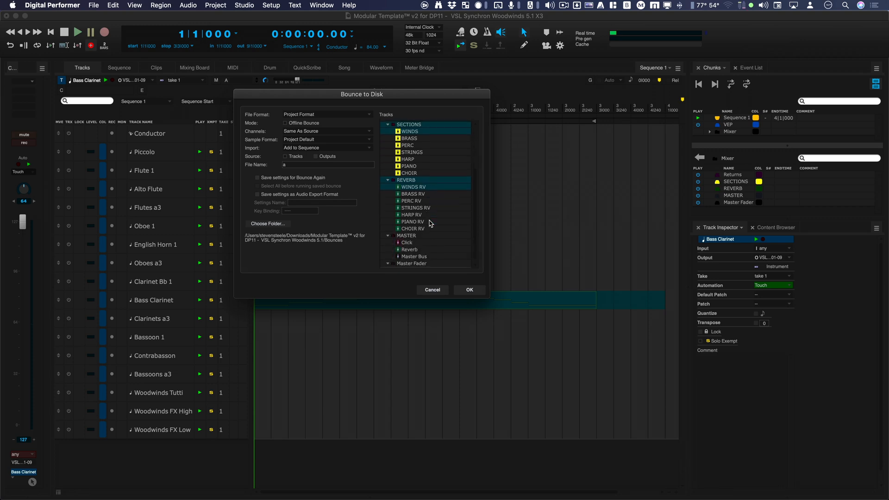
super+click(424, 249)
super+click(425, 257)
click(470, 290)
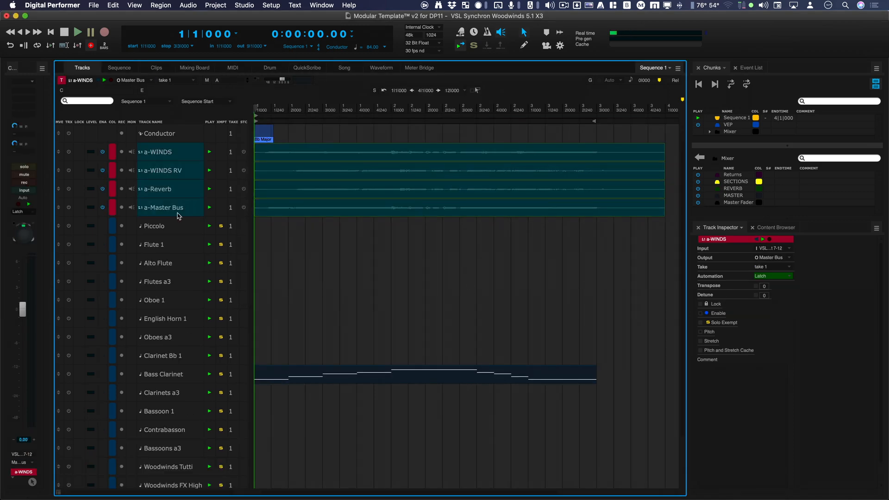
Show the bounced tracks zoomed out in the Sequence editor and select the a-WINDS RV soundbite's range
key(shift+s)
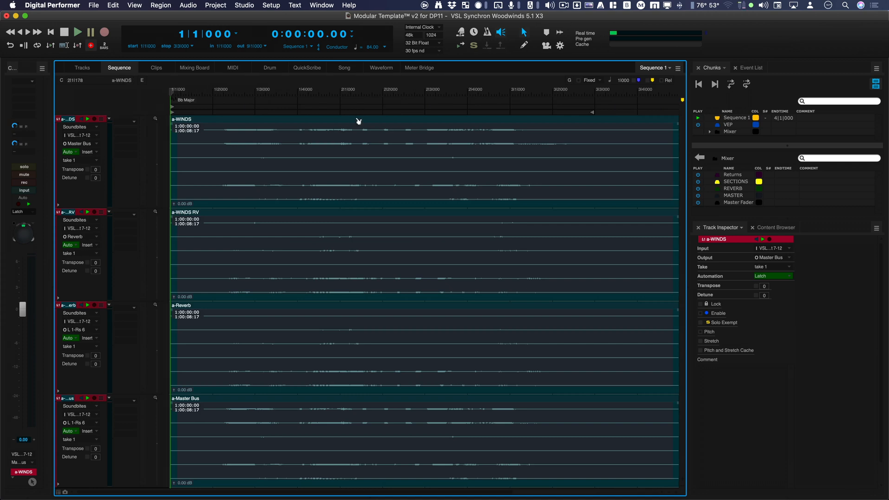
key(super+a)
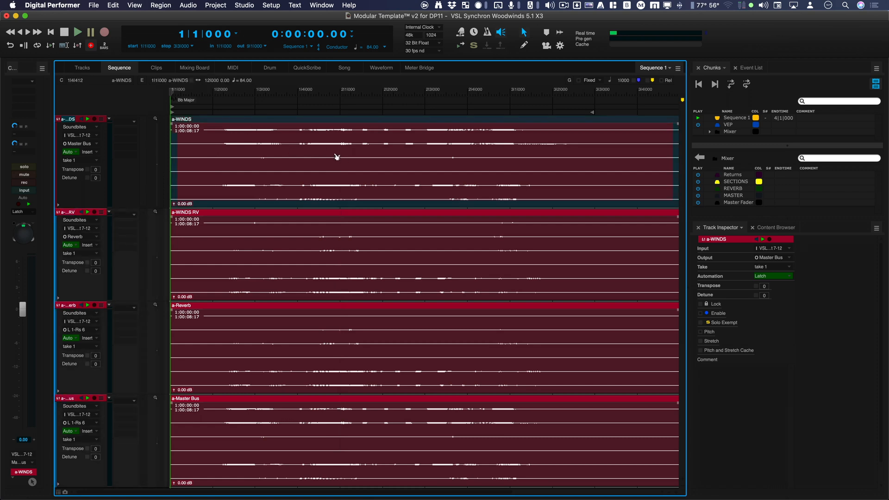
key(super+Left)
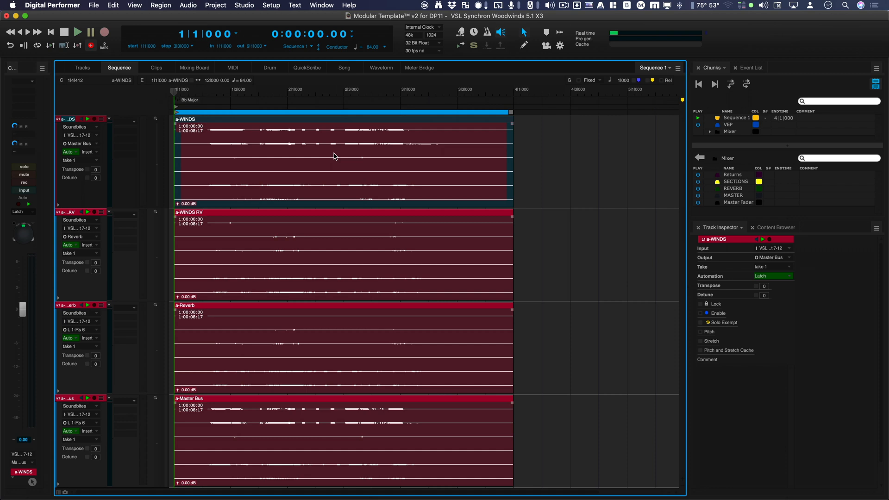
click(319, 214)
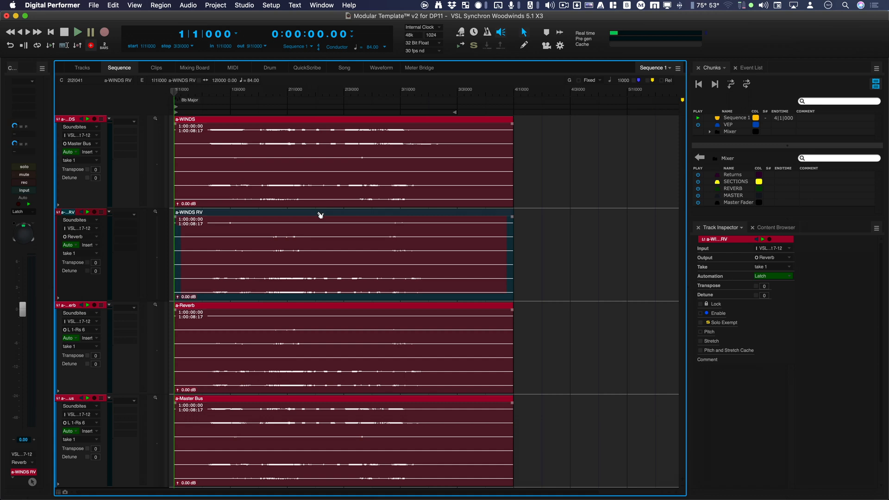
click(320, 214)
Select the full soundbite range on the a-Reverb and a-Master Bus bounced tracks
click(320, 308)
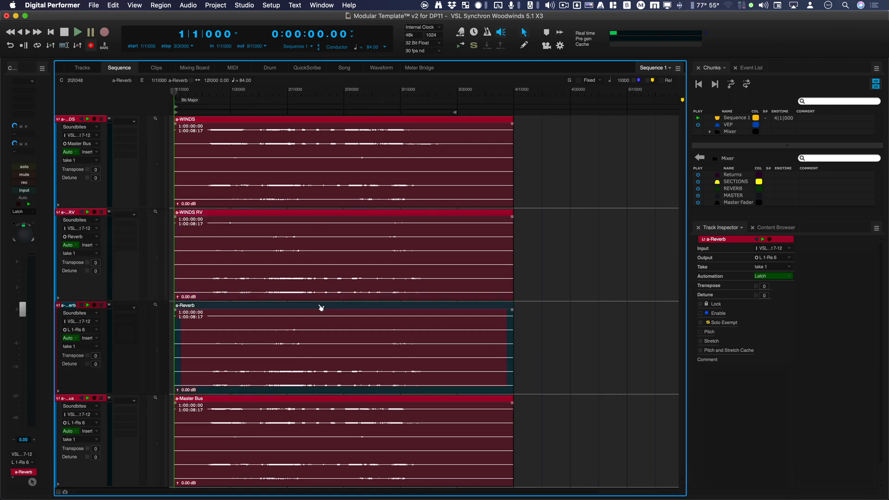
key(super+a)
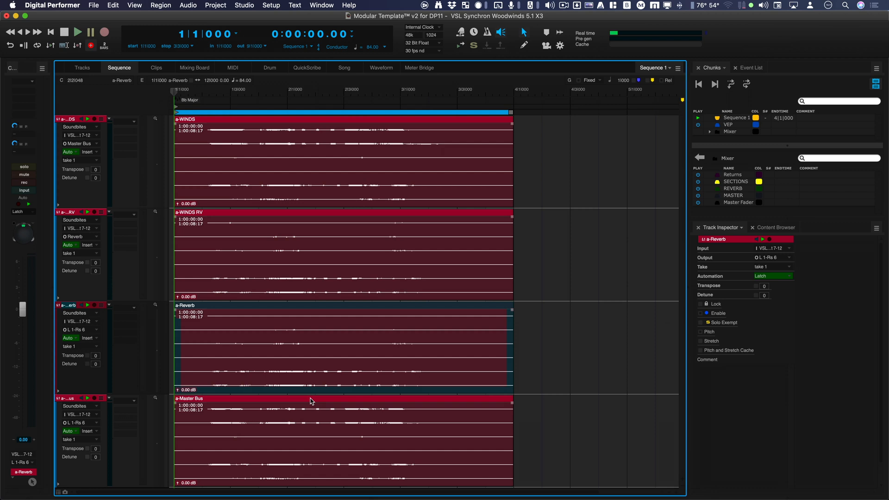
click(310, 401)
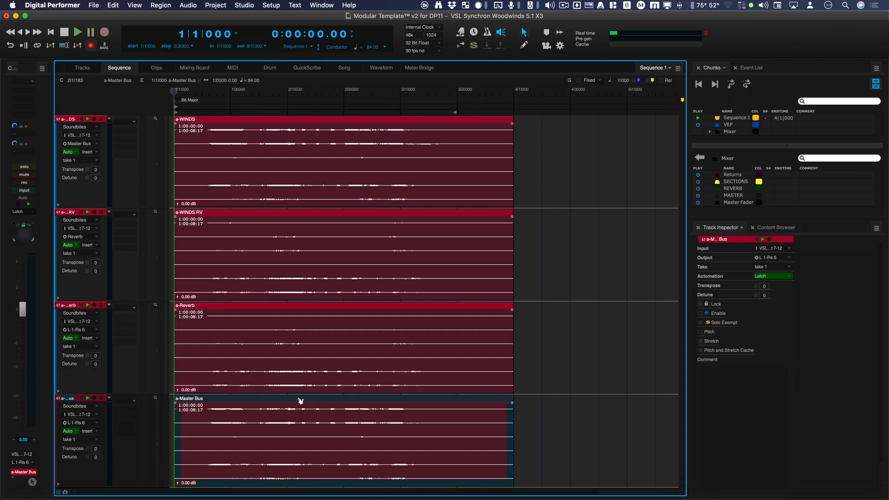
key(super+a)
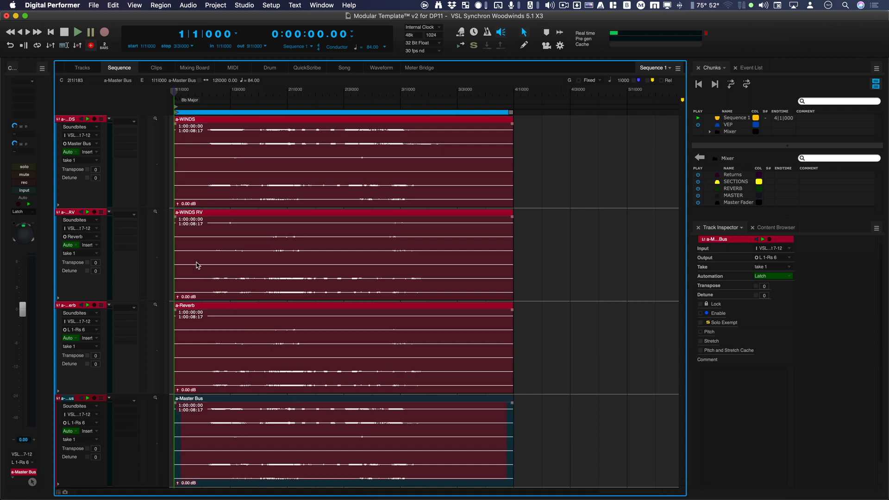
Return to the Tracks overview after checking VEP and select the a-Master Bus bounced track
click(84, 68)
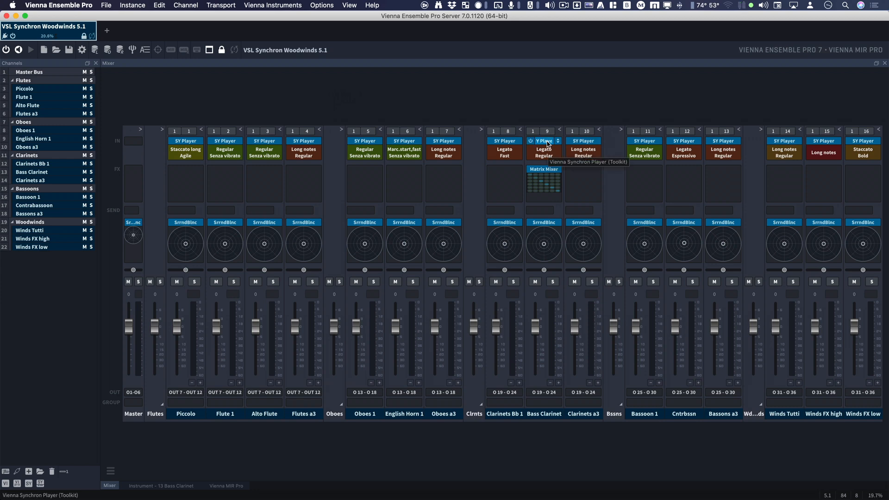
key(super+Tab)
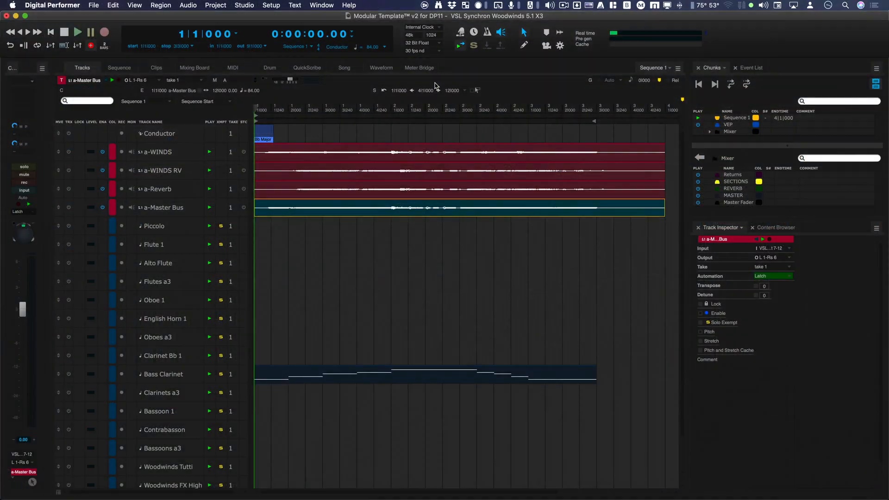
click(343, 95)
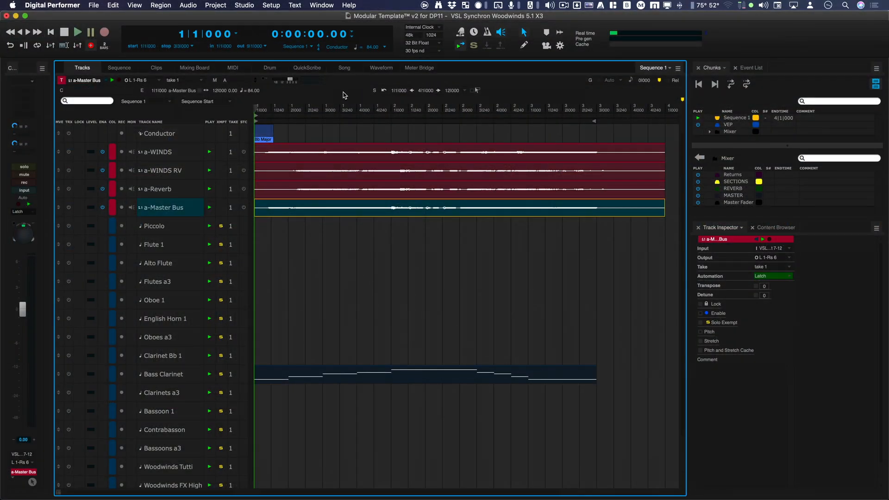